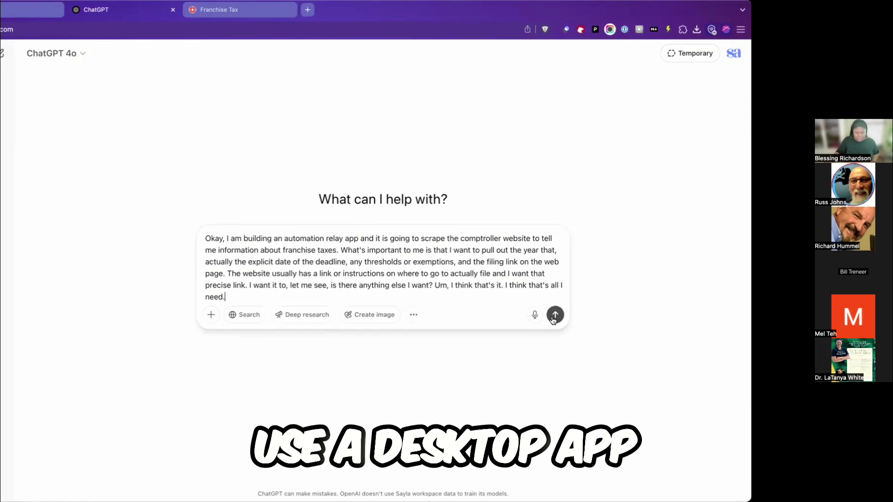
Submit the drafted franchise tax scraping request and review the suggested data points, parsing suggestions and optional enhancements in the reply
left_click(554, 315)
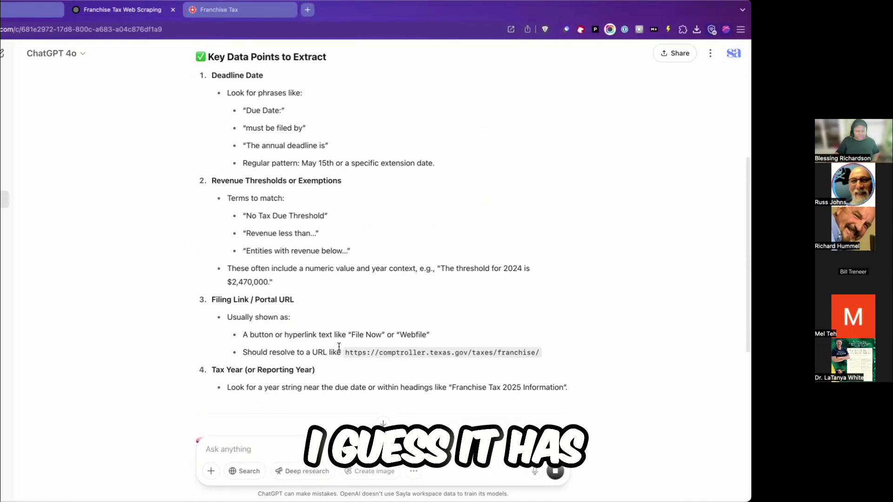
scroll(372, 362, "down", 4)
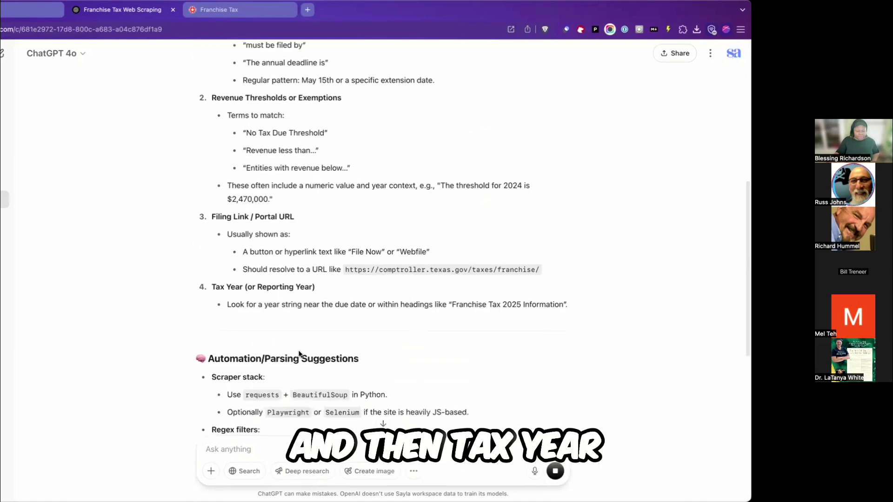
scroll(273, 292, "down", 1)
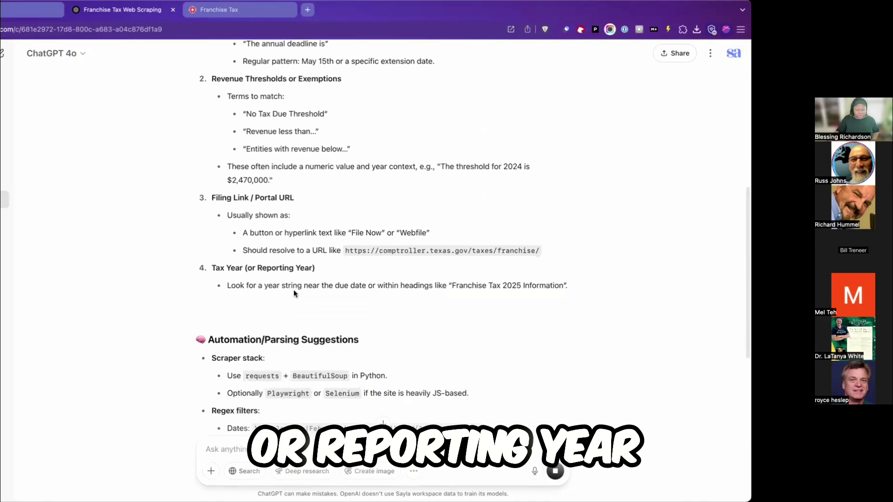
scroll(296, 293, "down", 6)
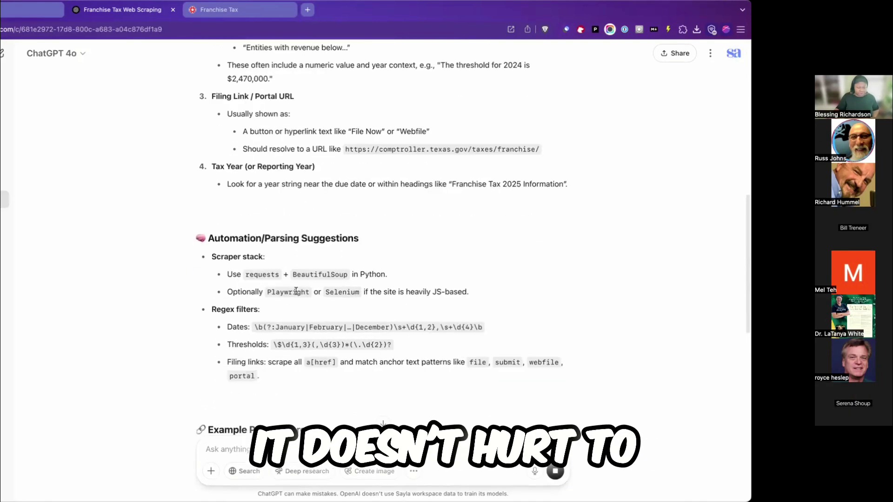
scroll(295, 289, "down", 6)
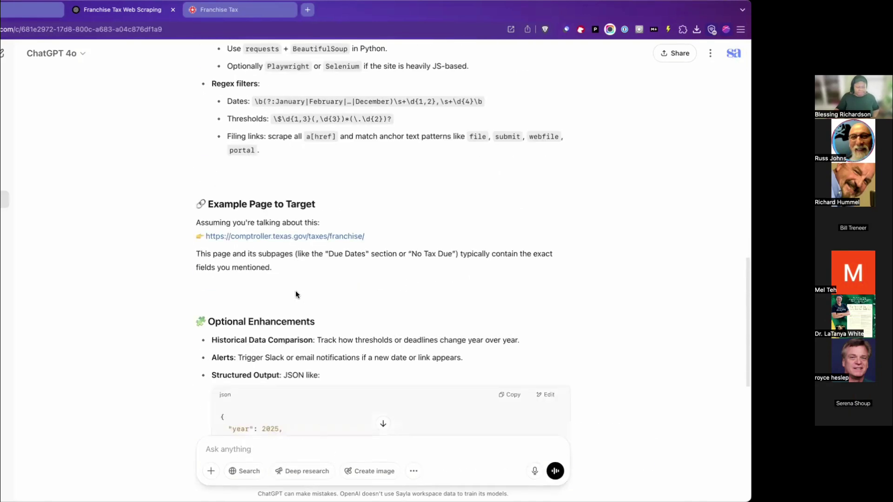
scroll(295, 291, "up", 3)
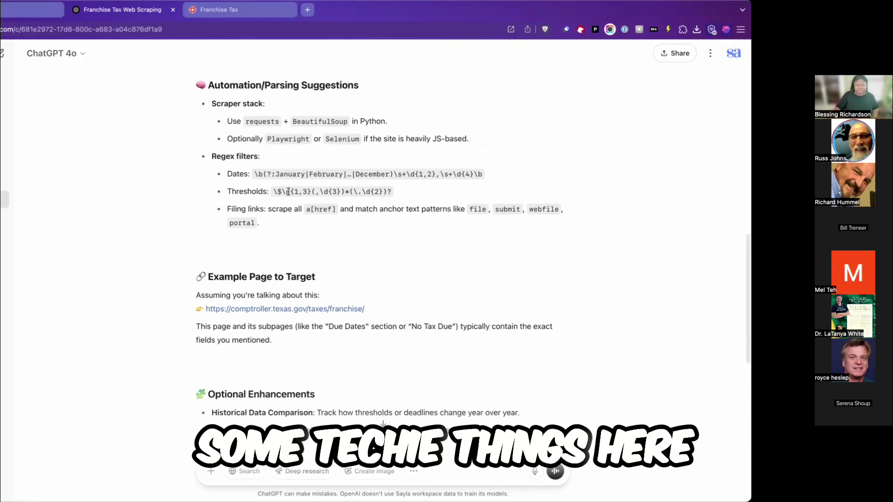
scroll(288, 191, "down", 4)
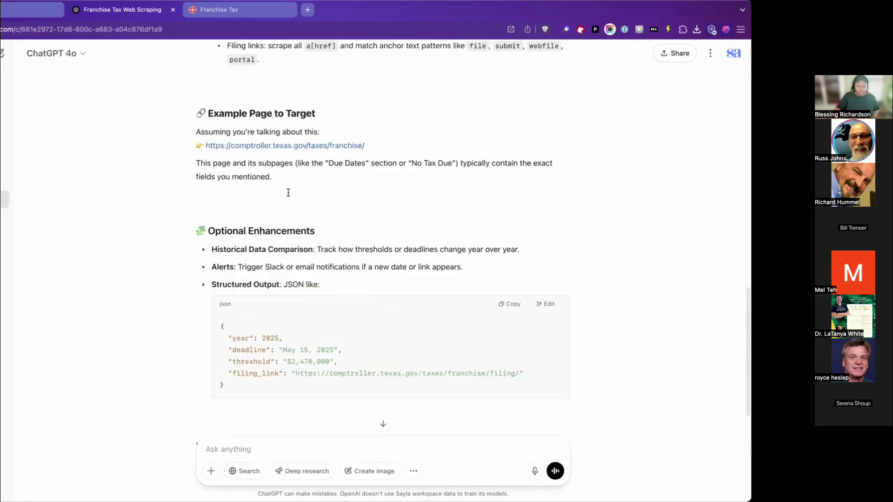
scroll(288, 193, "up", 1)
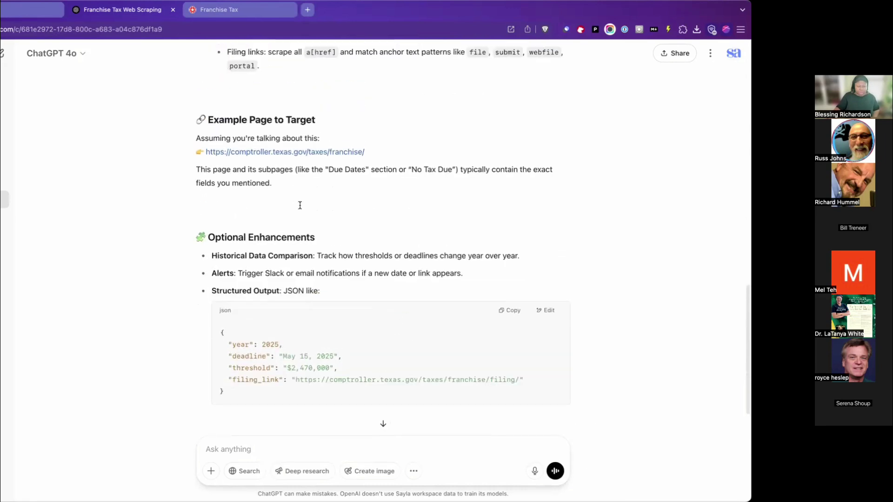
Dictate and submit a follow-up asking for a simple natural-language prompt of two or three paragraphs with deadline, thresholds and filing link fields
left_click(535, 472)
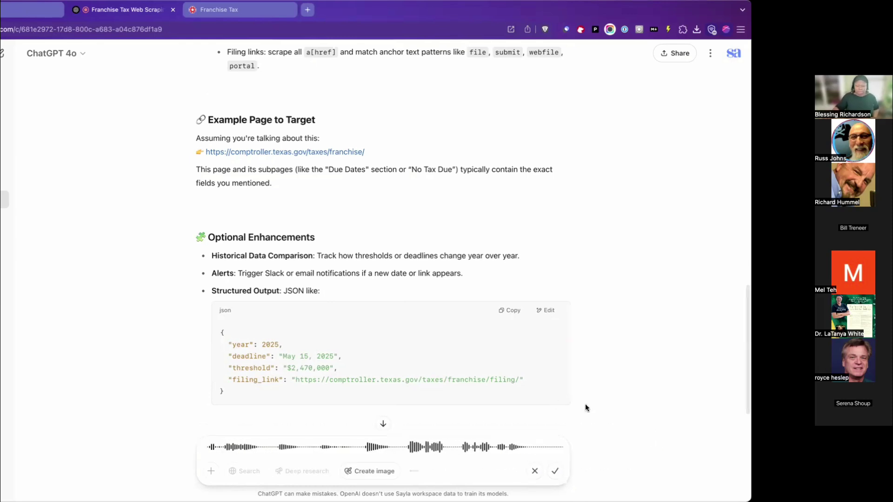
left_click(561, 474)
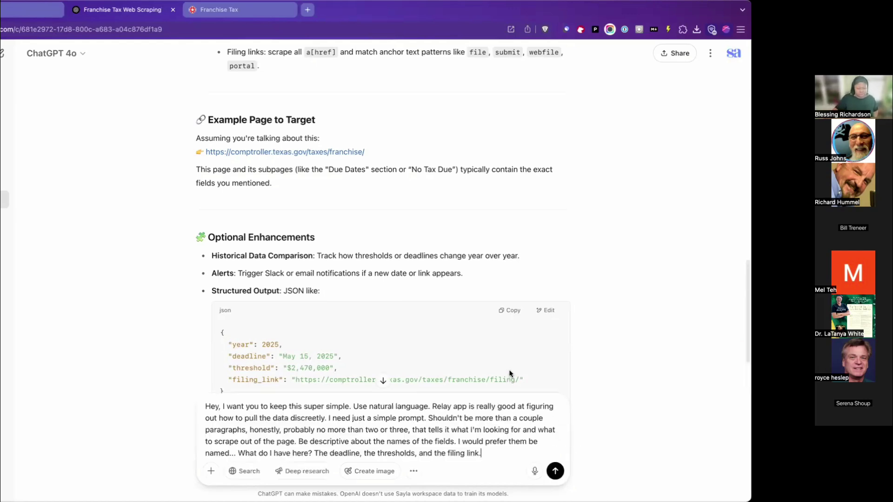
scroll(509, 374, "down", 3)
left_click(556, 473)
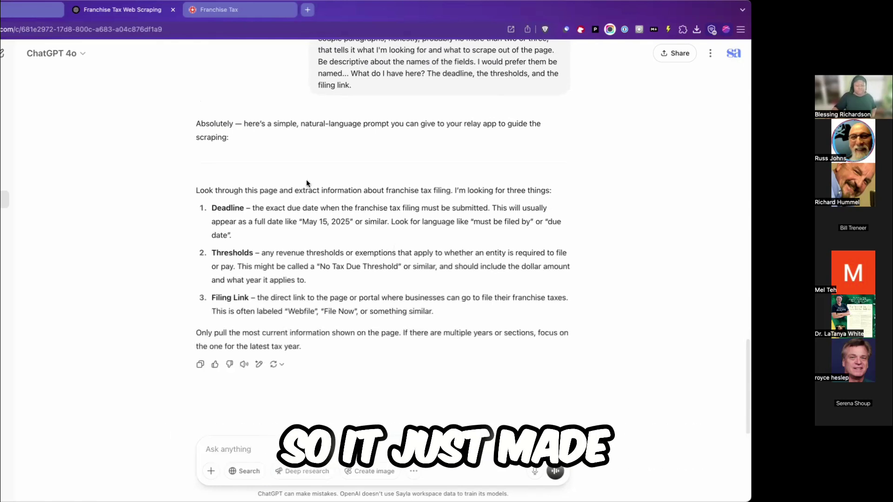
Copy the generated prompt from "Look through this page" through "the latest tax year."
scroll(300, 325, "up", 1)
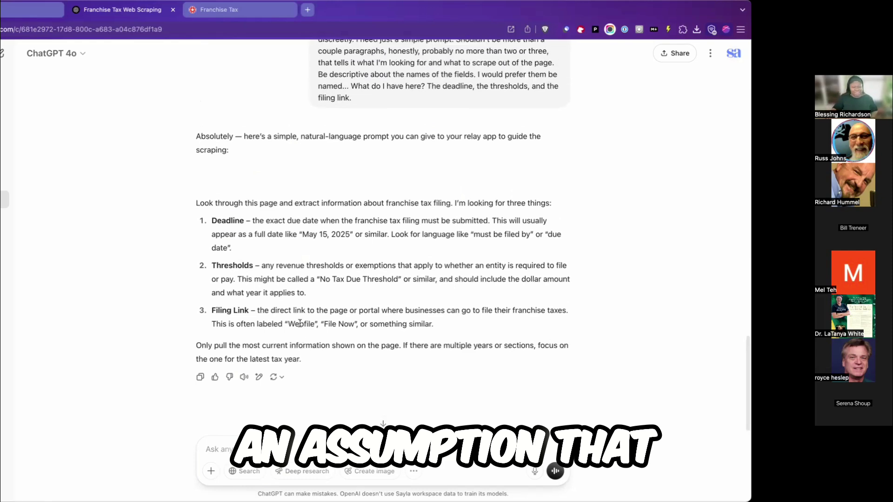
scroll(282, 300, "up", 1)
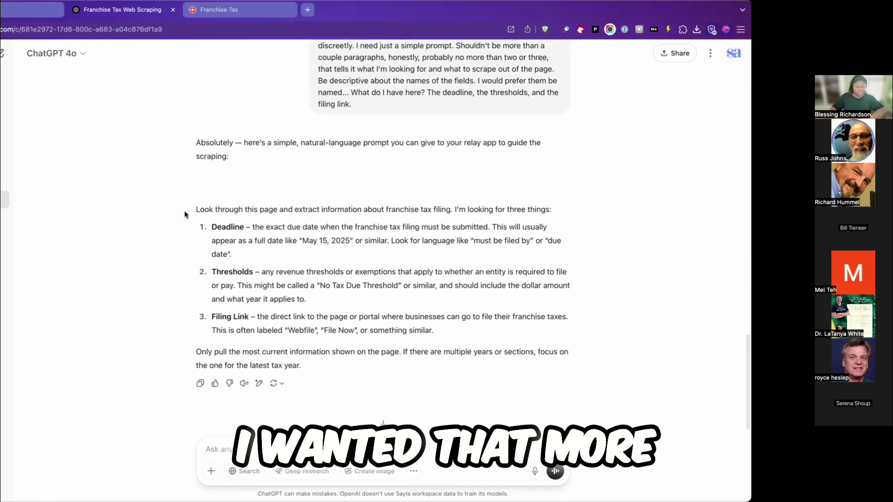
left_click_drag(187, 212, 379, 364)
right_click(256, 363)
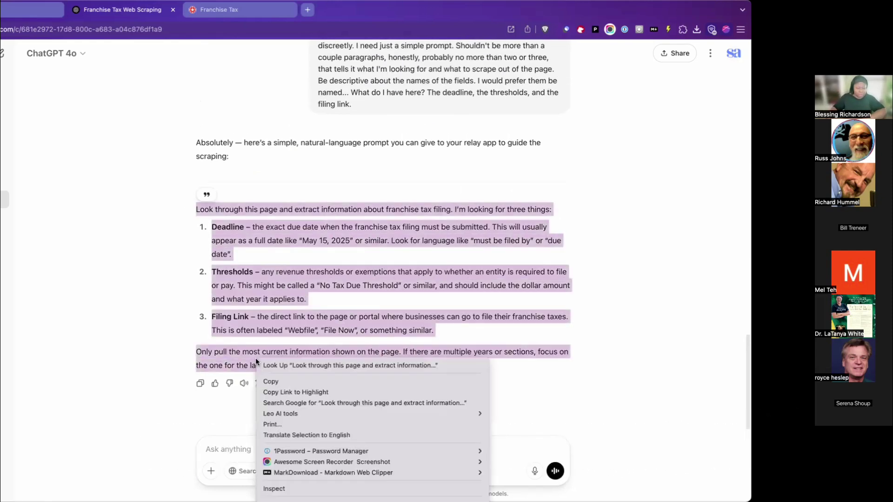
left_click(307, 382)
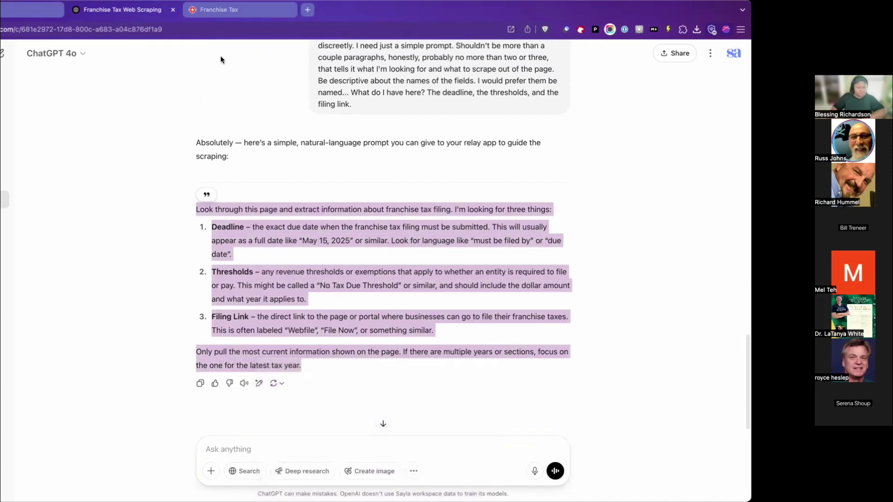
Switch to Relay.app and paste the copied prompt as additional instructions in the website extraction step
left_click(22, 17)
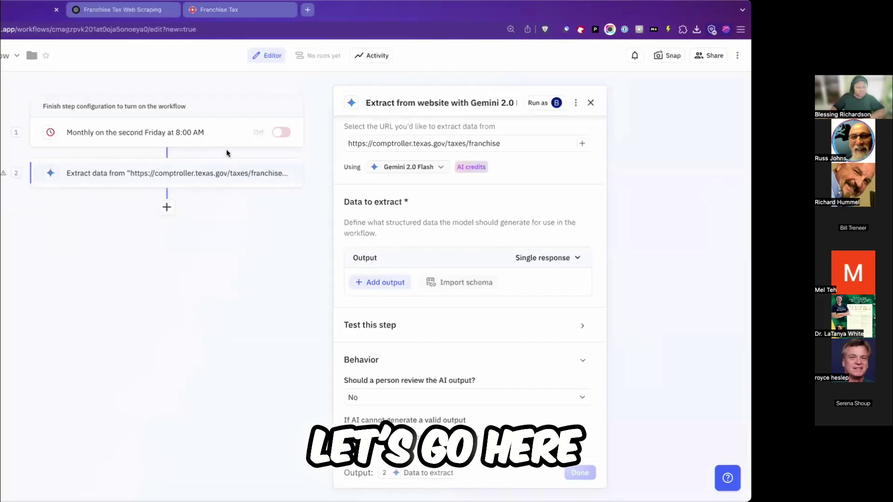
scroll(535, 158, "up", 1)
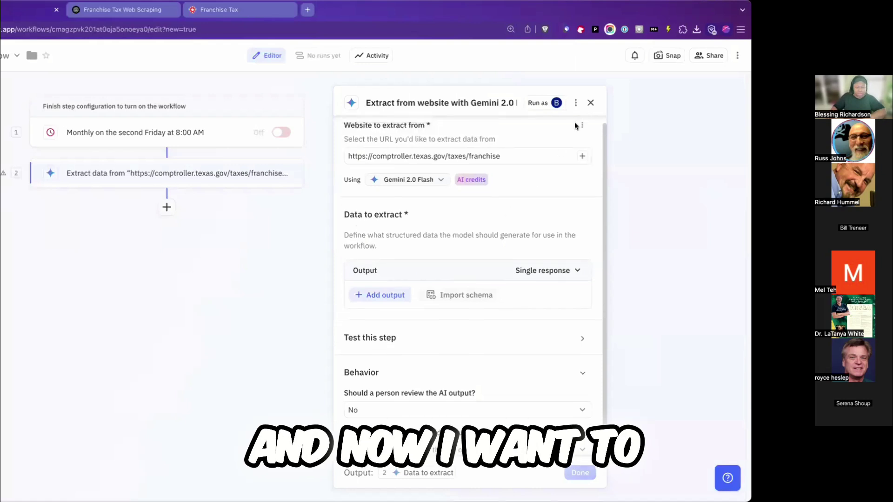
left_click(575, 103)
left_click(592, 149)
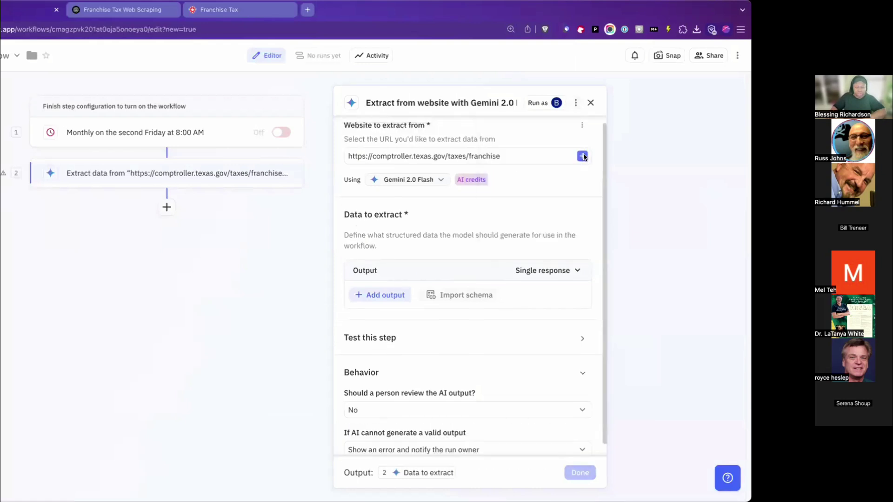
left_click(582, 156)
left_click(558, 155)
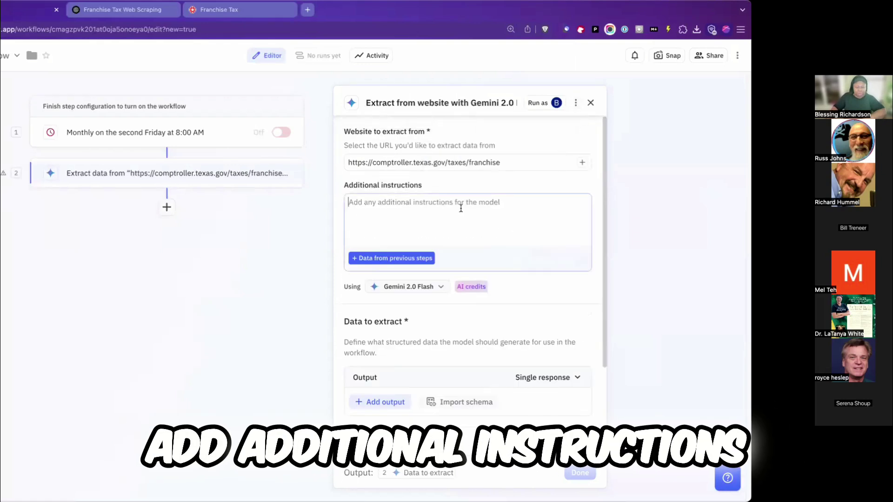
key("super+v")
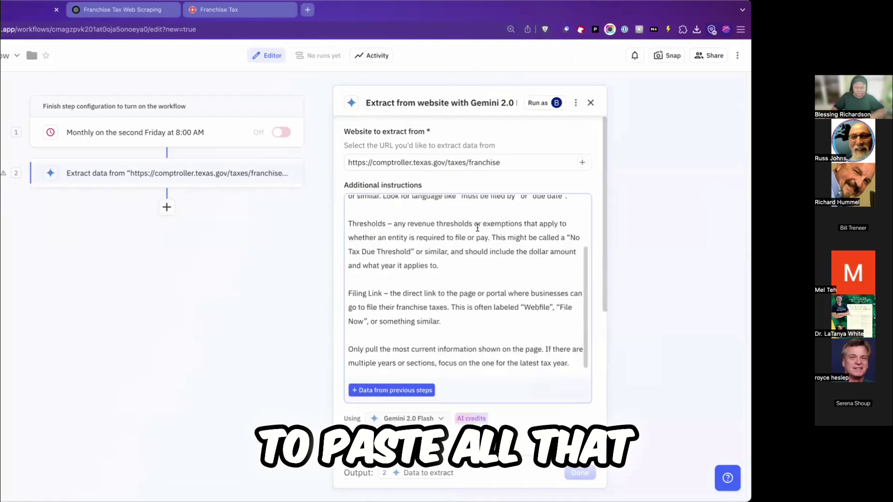
Review the pasted additional instructions covering the deadline, thresholds and filing link, down to the data to extract settings
scroll(477, 228, "up", 3)
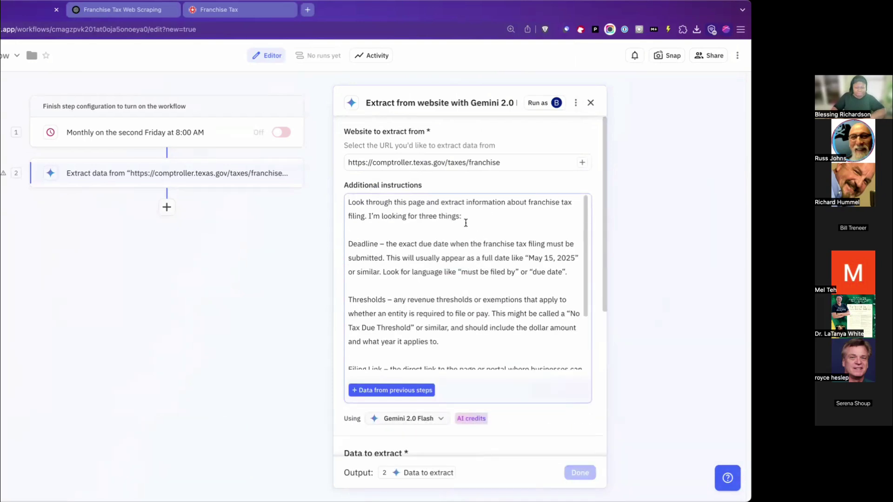
scroll(404, 233, "down", 3)
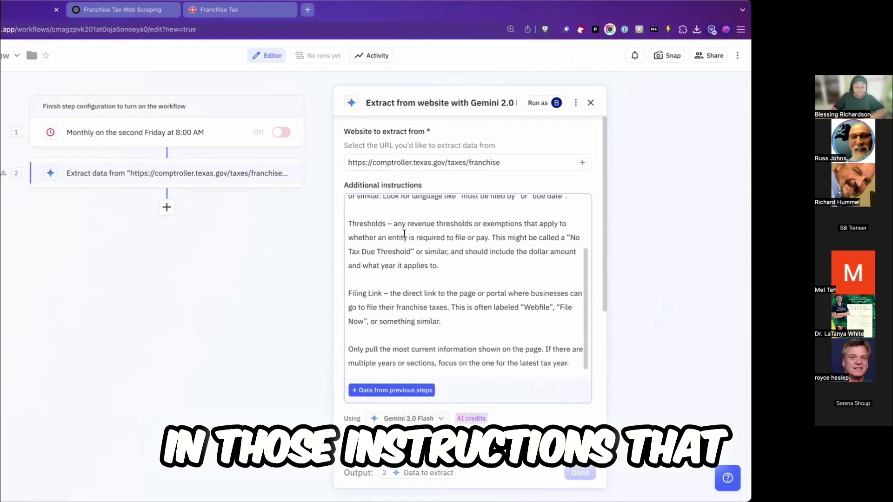
scroll(421, 282, "down", 2)
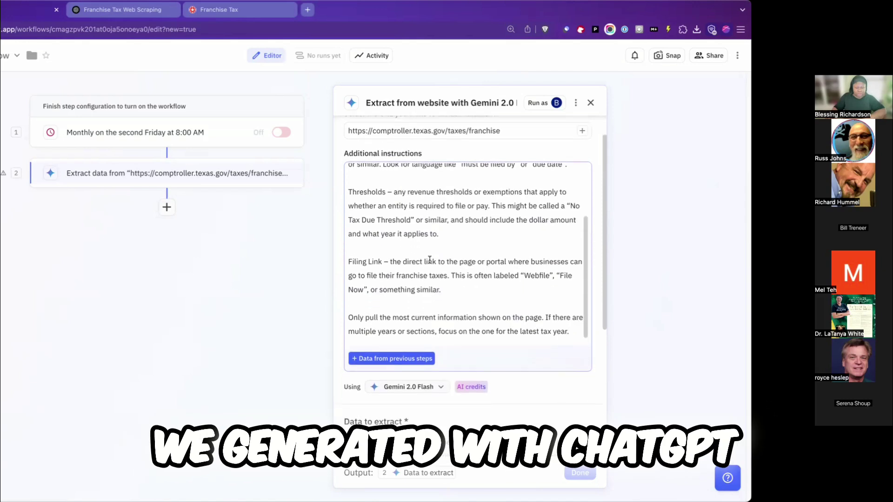
scroll(430, 255, "down", 5)
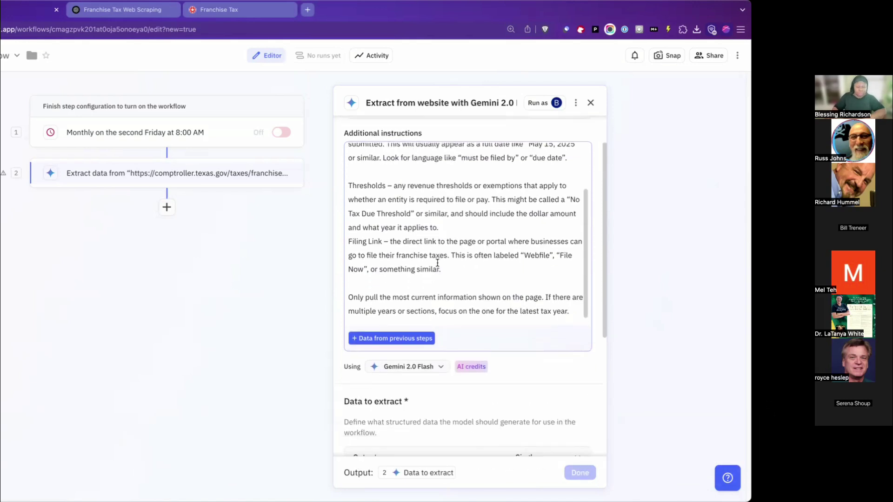
scroll(445, 272, "up", 2)
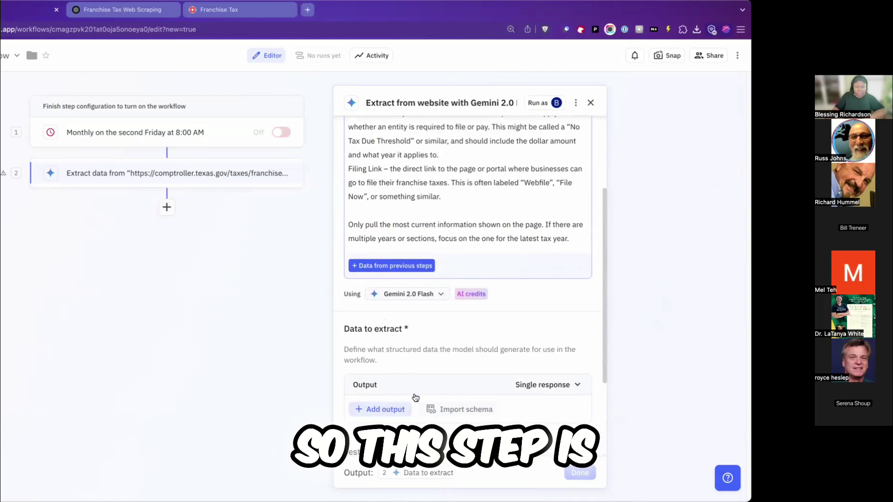
scroll(408, 405, "up", 1)
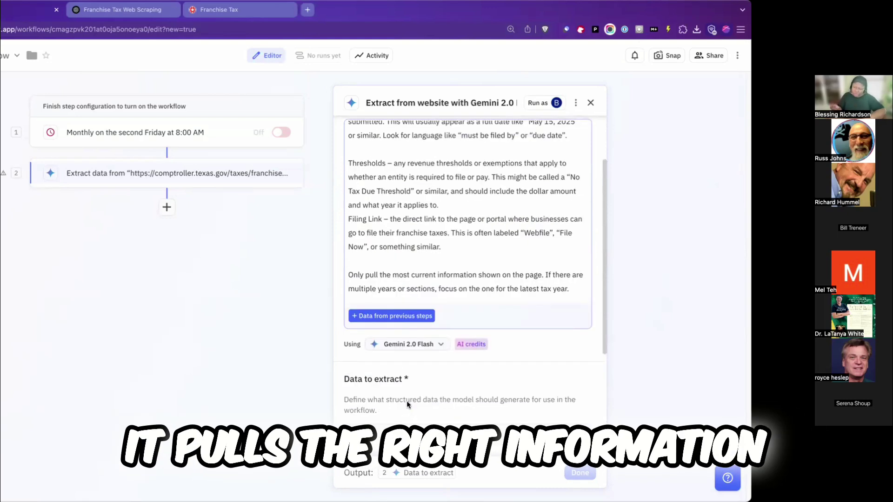
Add a single text output named "thresholds" to the data to extract and make its response required
scroll(404, 392, "down", 1)
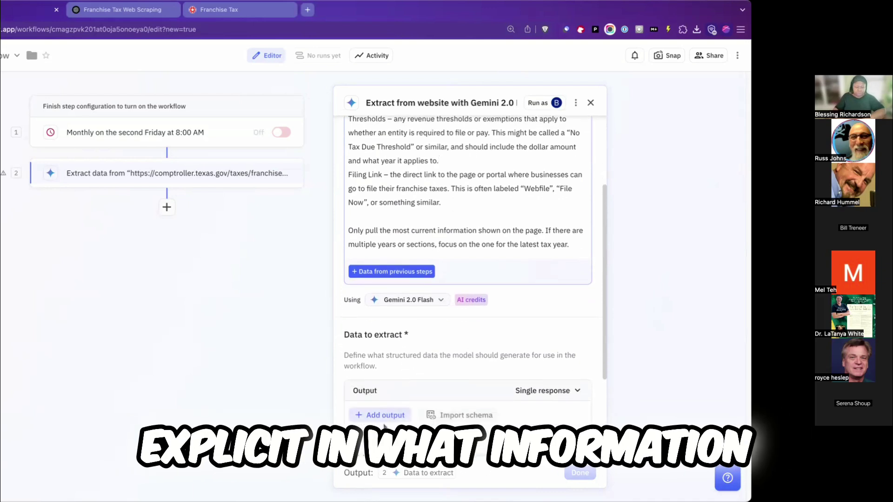
left_click(384, 417)
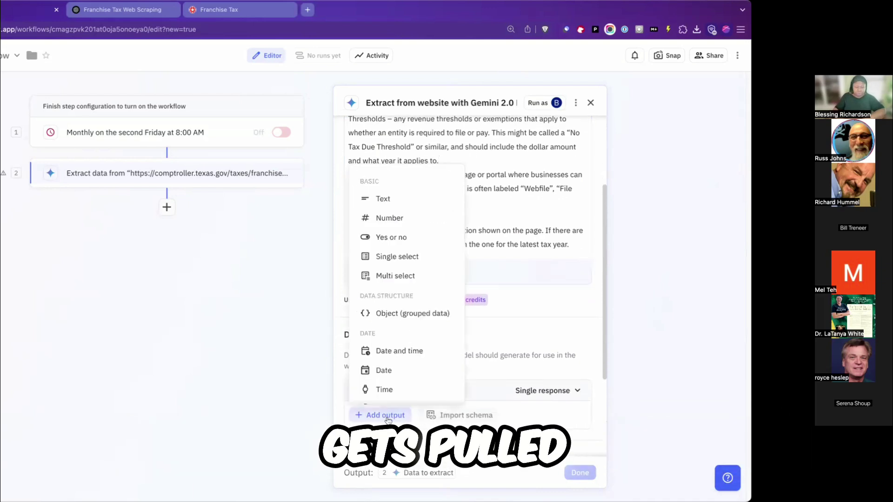
left_click(437, 199)
scroll(372, 141, "up", 1)
left_click(372, 141)
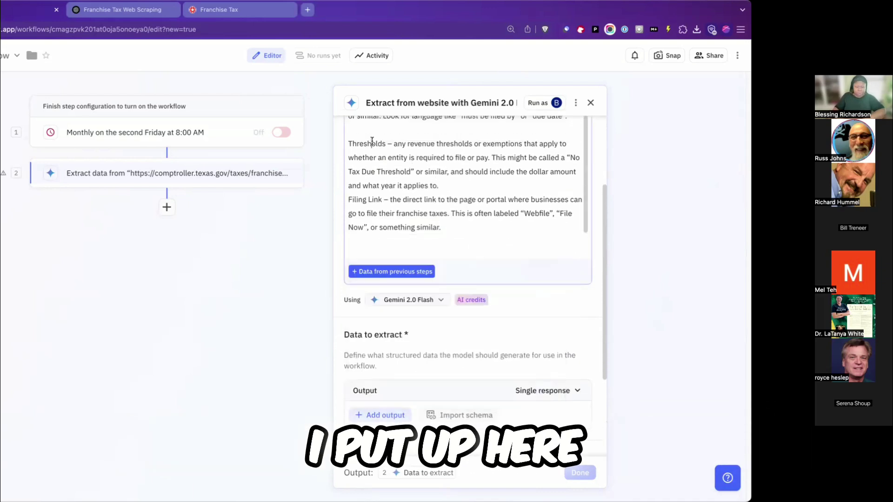
double_click(372, 141)
left_click(382, 415)
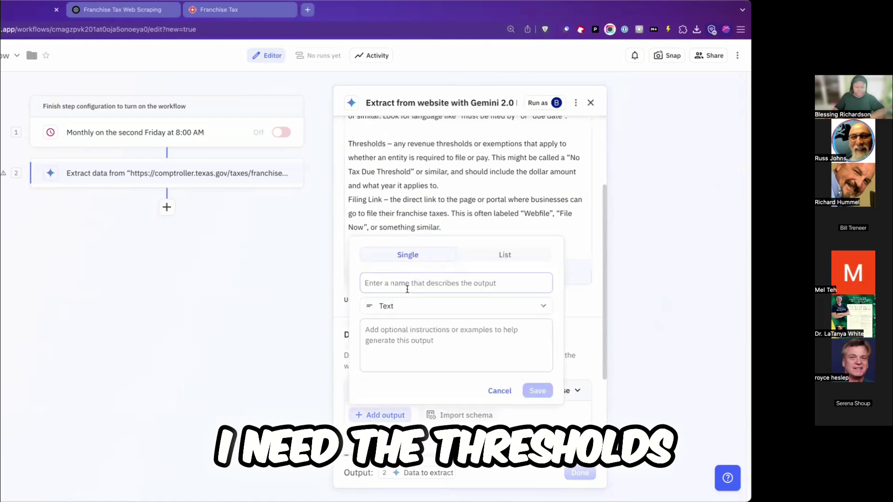
key("super+v")
left_click(537, 391)
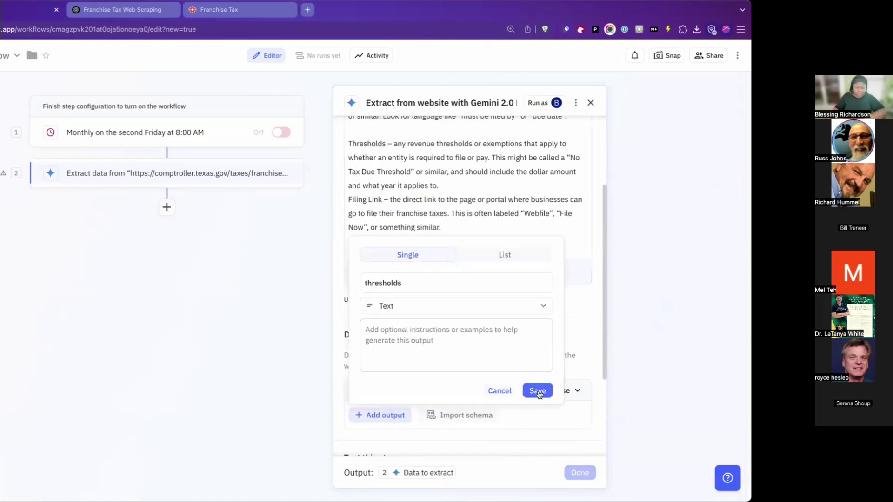
left_click(580, 265)
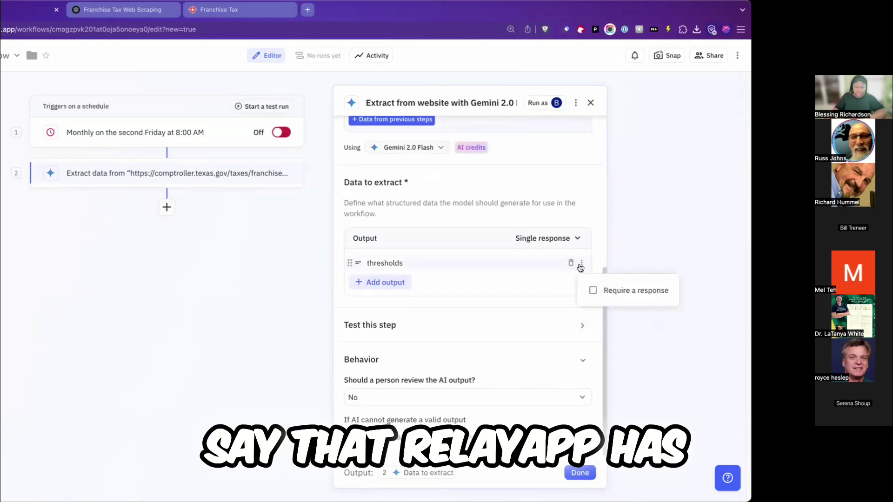
left_click(633, 290)
Add a single Date output named "deadline" to the data to extract and make its response required
left_click(386, 284)
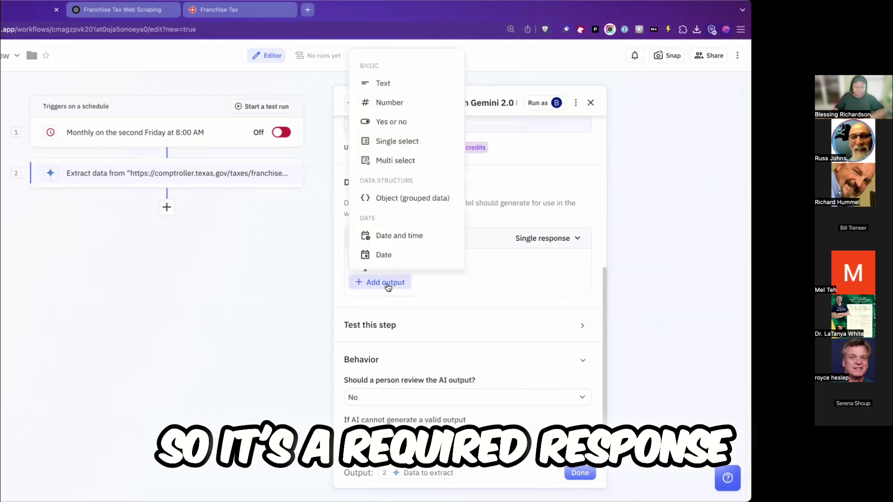
scroll(411, 213, "down", 2)
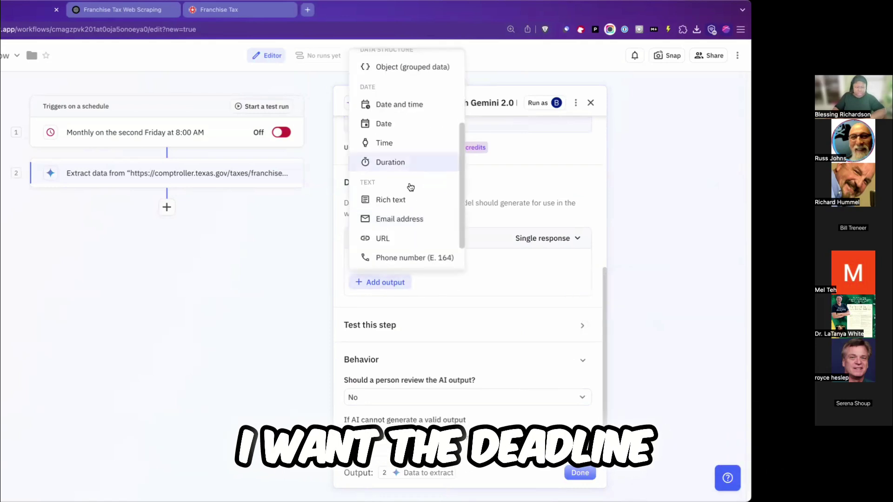
left_click(409, 105)
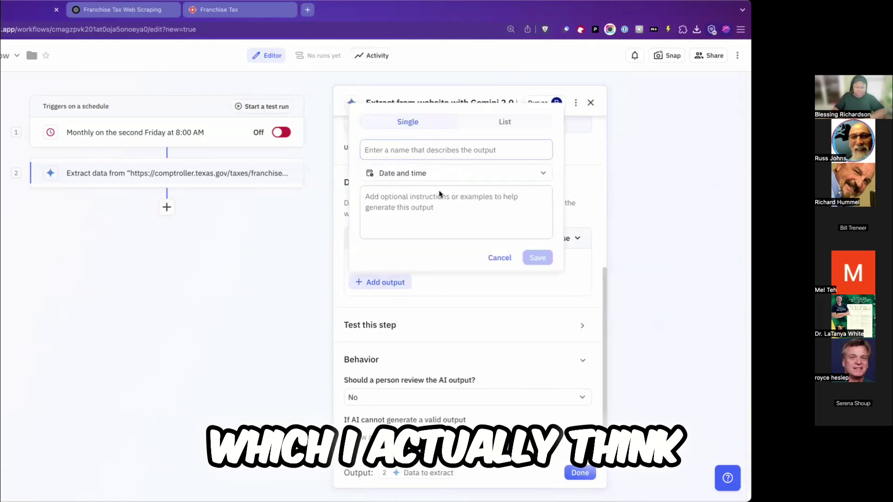
left_click(437, 174)
left_click(415, 390)
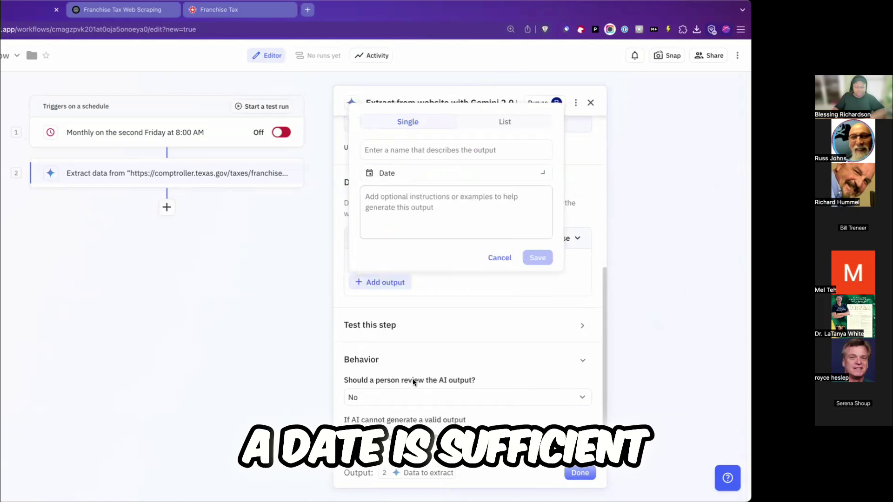
left_click(426, 154)
type("deadline")
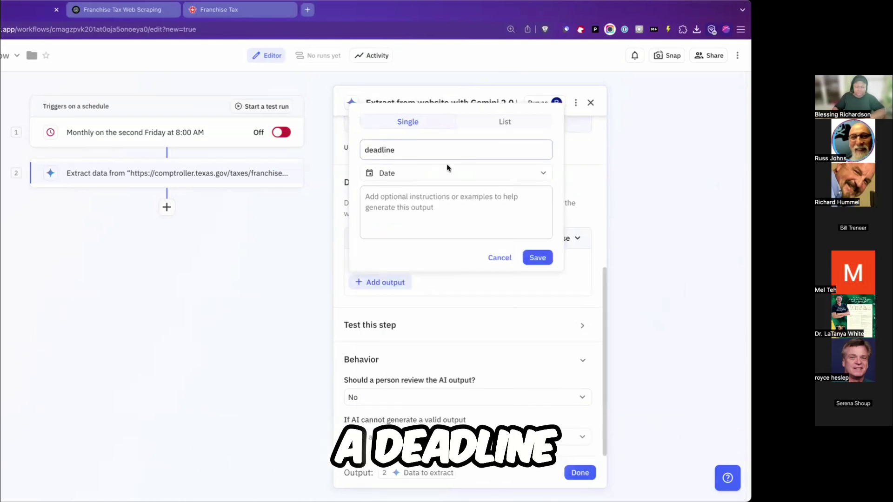
left_click(539, 258)
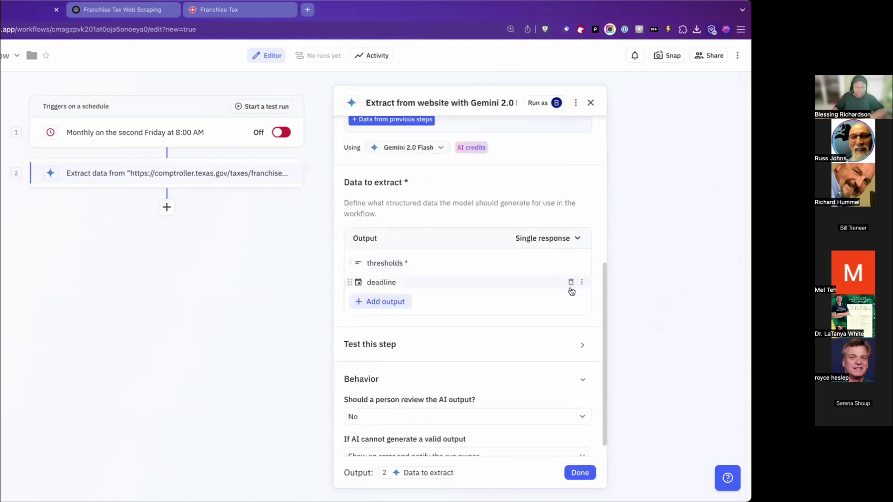
left_click(581, 283)
left_click(606, 310)
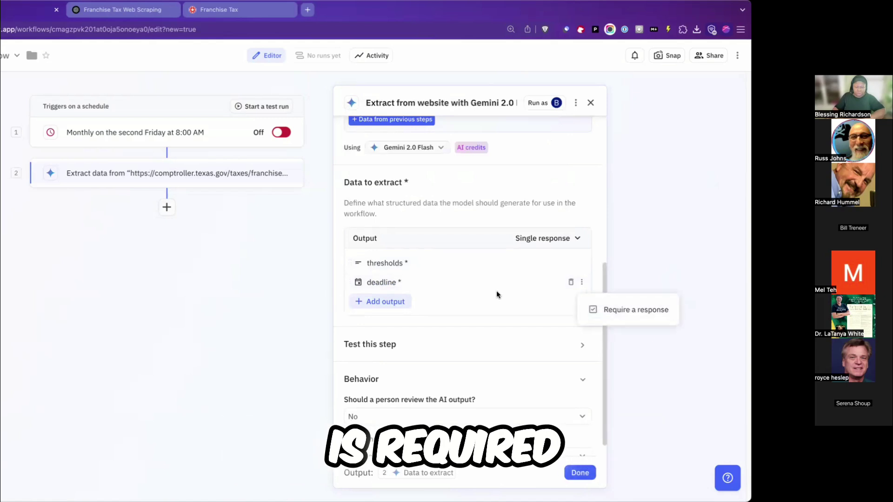
Add a single URL output named "filingLink" to the data to extract and make its response required
left_click(386, 302)
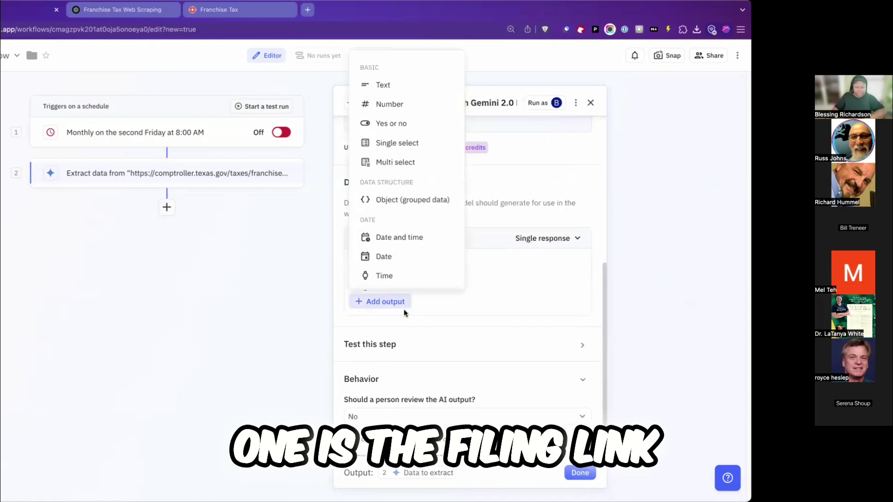
scroll(409, 223, "down", 4)
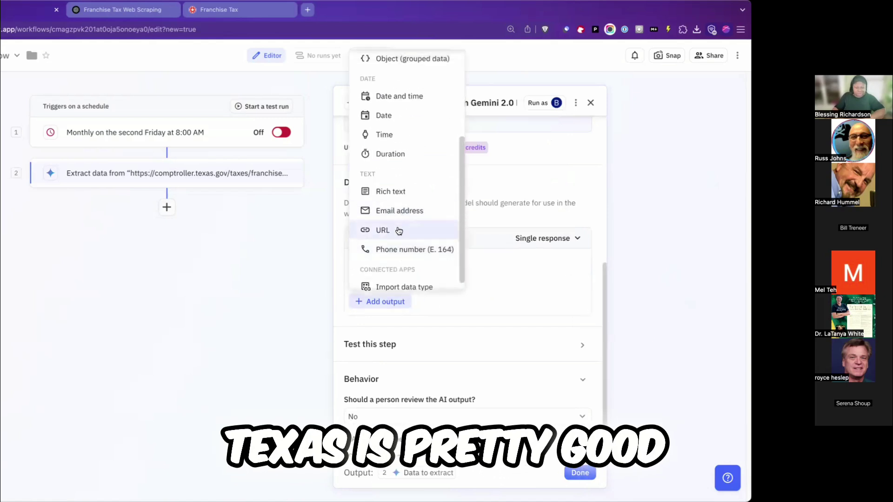
left_click(397, 229)
type("filingLink")
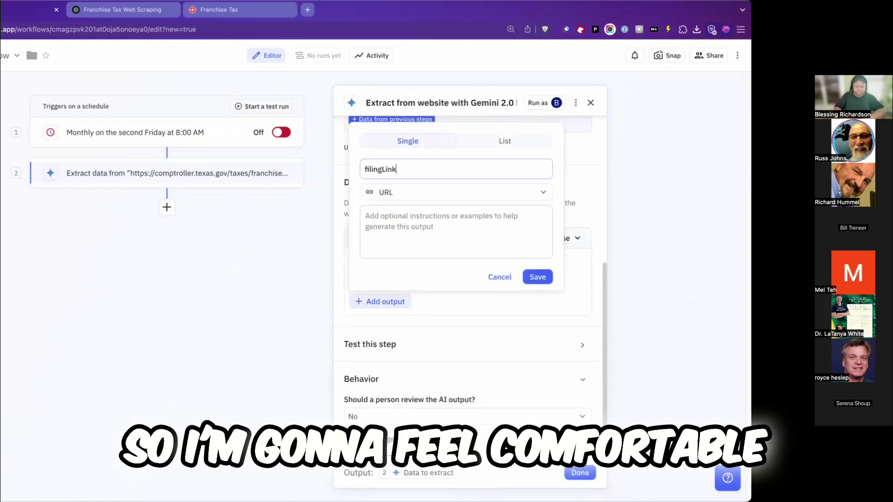
left_click(536, 277)
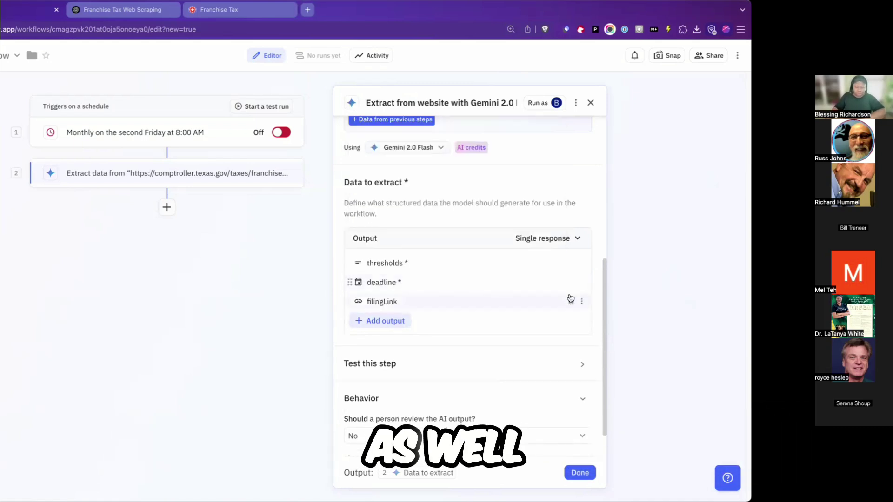
left_click(581, 301)
left_click(593, 328)
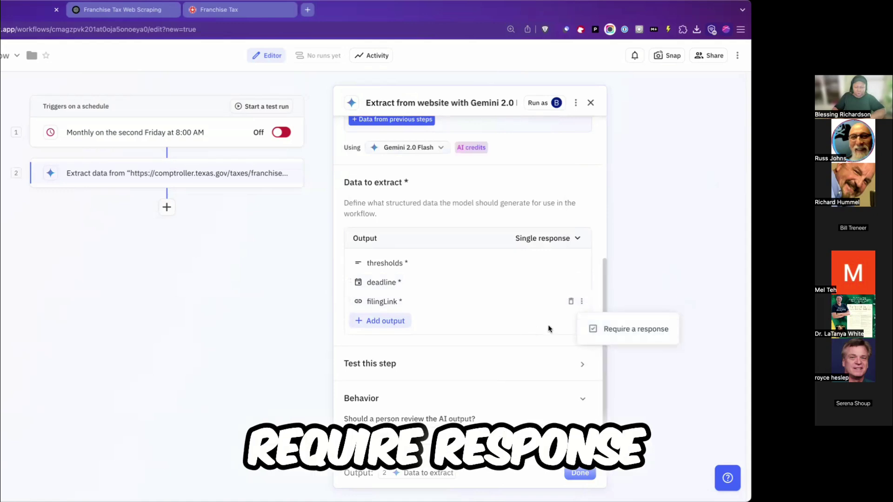
left_click(613, 292)
Test the website extraction step and review the returned thresholds, deadline and filing link
scroll(545, 333, "down", 1)
left_click(434, 325)
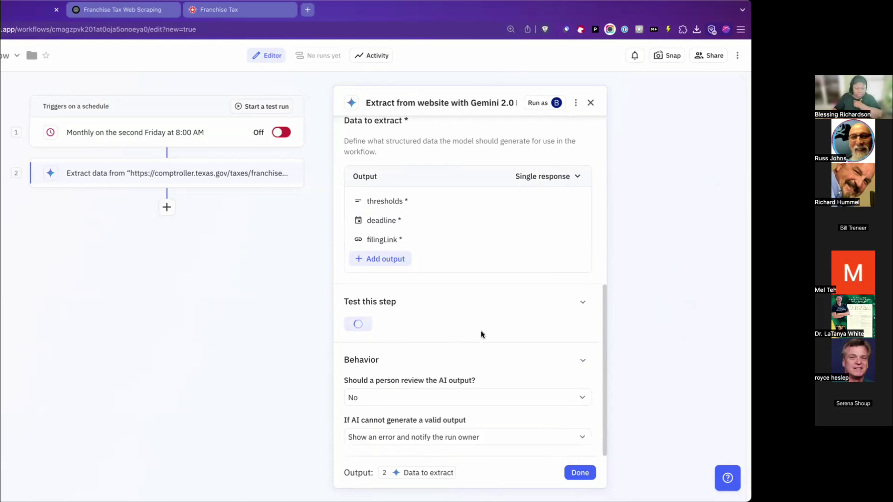
scroll(485, 326, "up", 1)
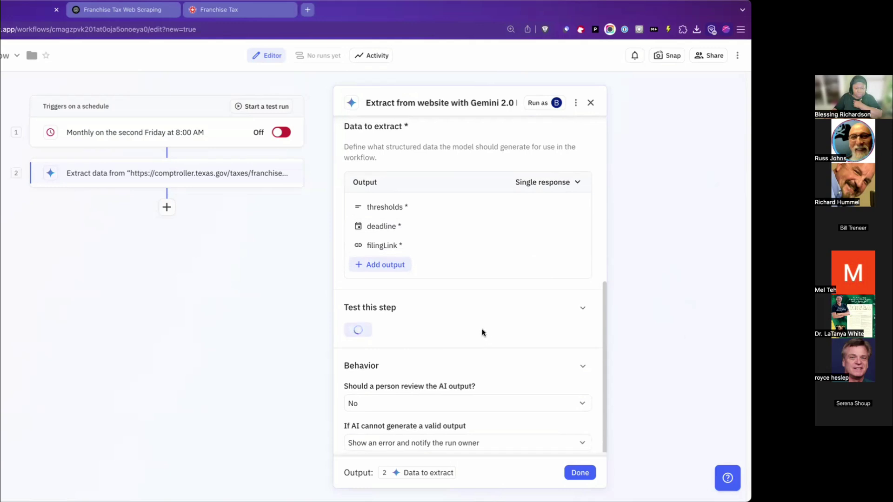
scroll(505, 327, "up", 1)
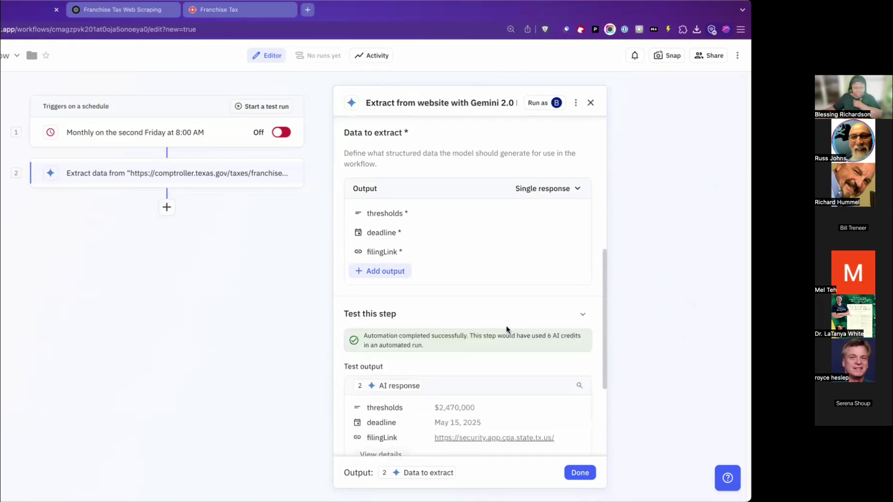
scroll(494, 310, "down", 3)
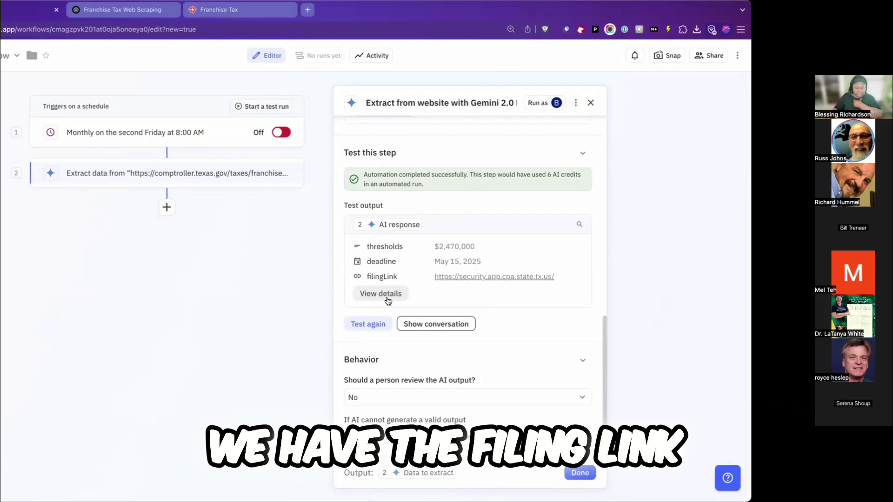
scroll(432, 279, "up", 2)
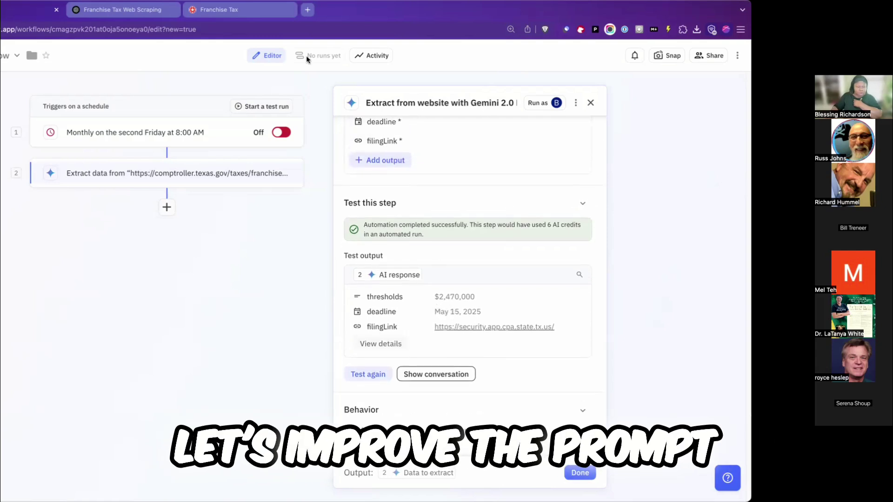
Switch to ChatGPT and send a dictated request that thresholds include a detailed description of thresholds, exemptions and deductions, understandable without the web page
left_click(33, 9)
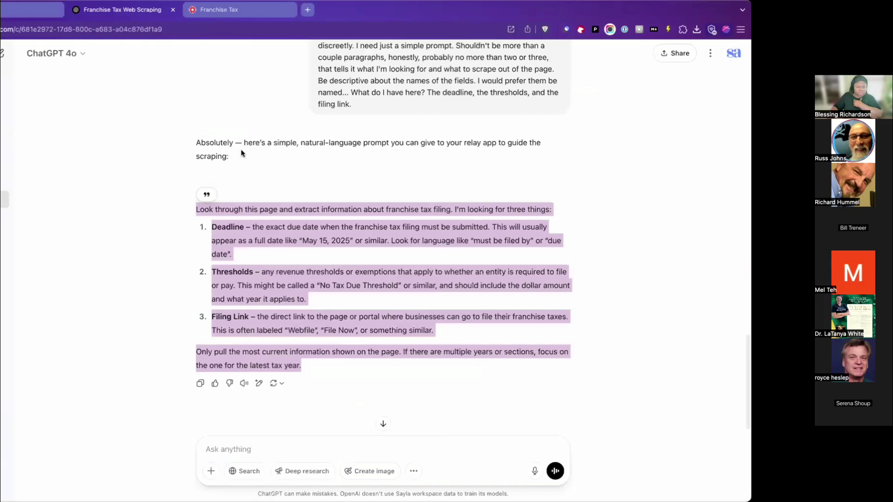
left_click(409, 385)
left_click(535, 471)
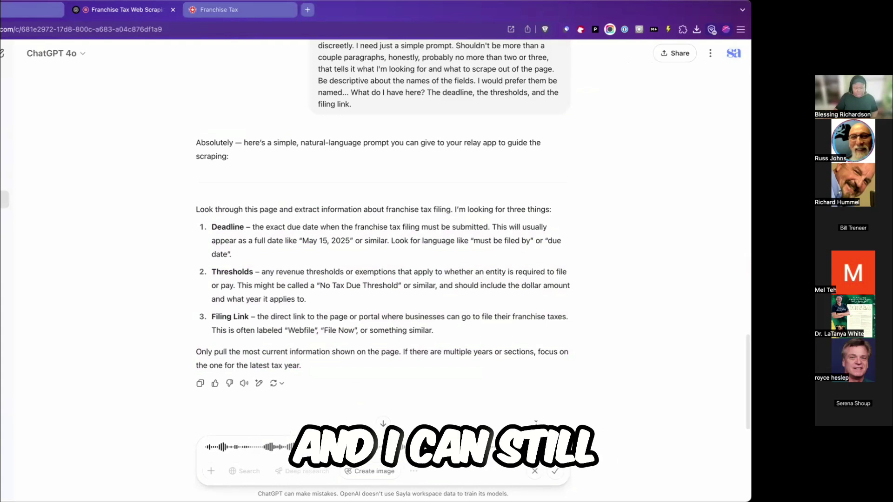
left_click(555, 475)
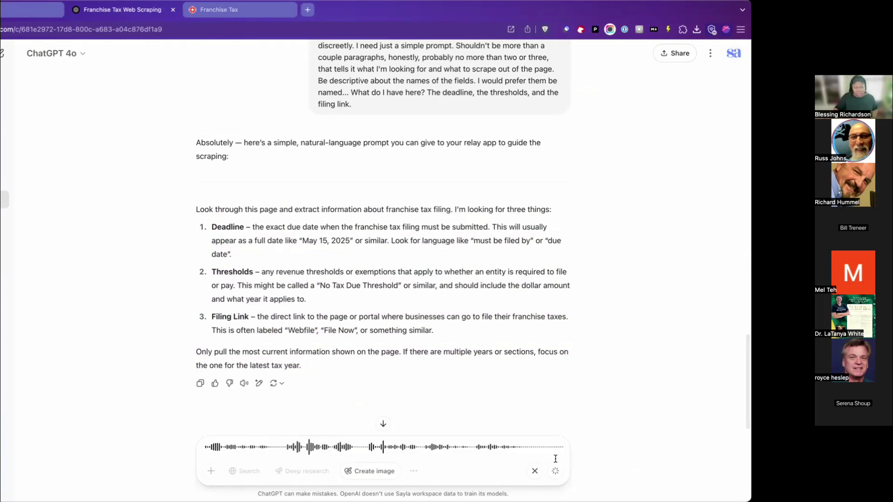
left_click(555, 471)
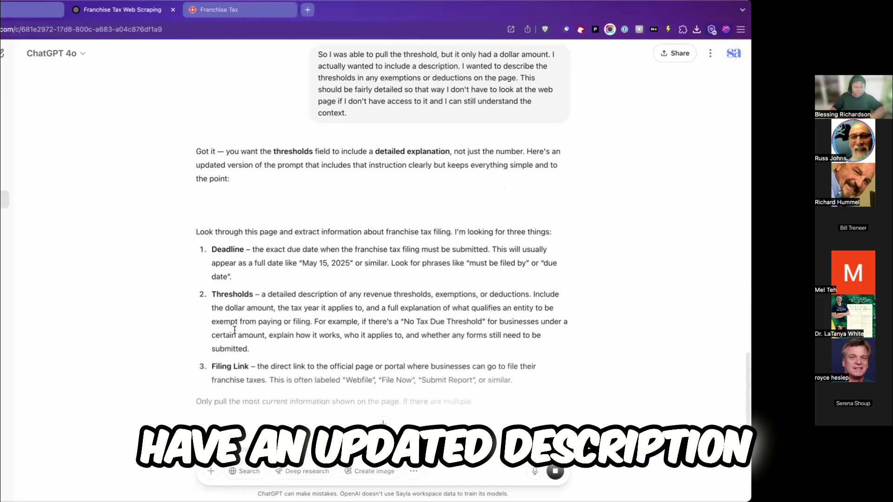
Copy the updated Thresholds description from "a detailed description of any revenue thresholds" through "submitted."
left_click_drag(269, 354, 259, 293)
right_click(266, 305)
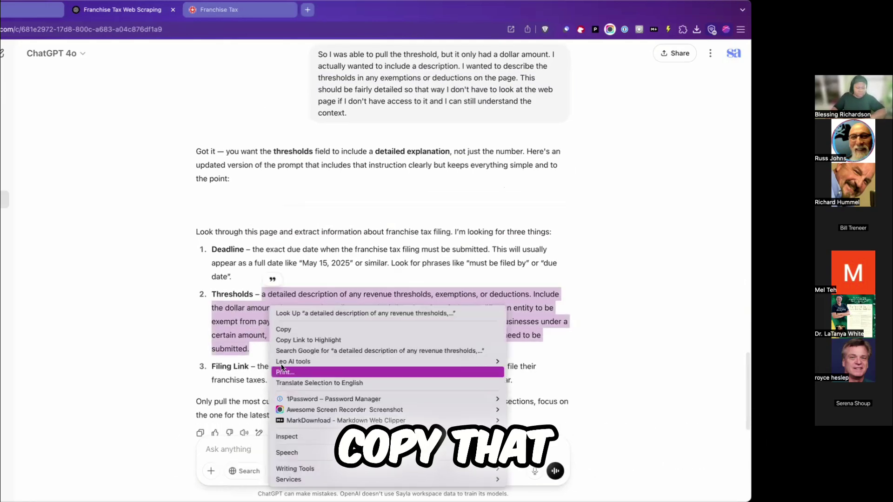
left_click(292, 329)
Switch to Relay.app and go to the Thresholds paragraph in the extraction step's additional instructions
key("ctrl+Tab")
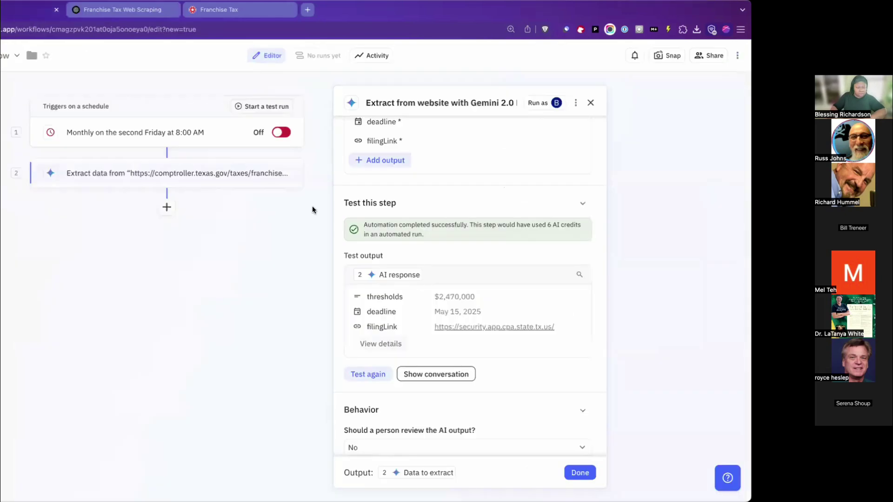
scroll(409, 329, "down", 1)
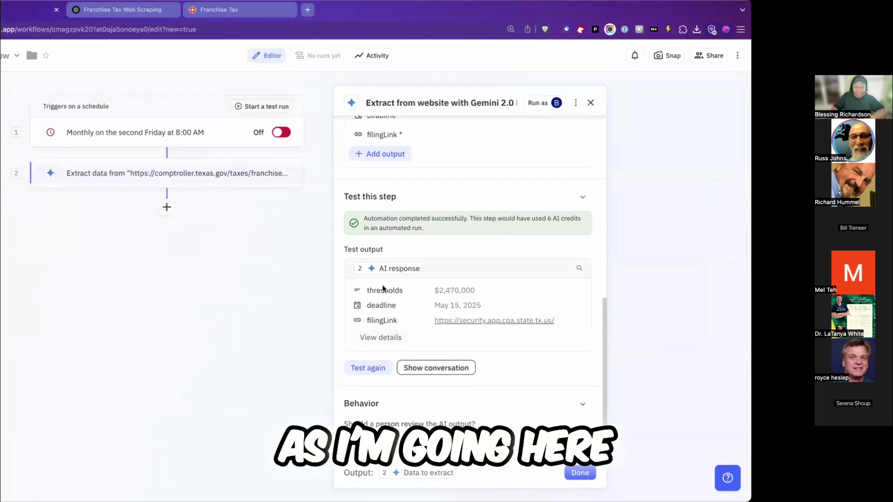
scroll(406, 314, "down", 1)
scroll(419, 306, "up", 5)
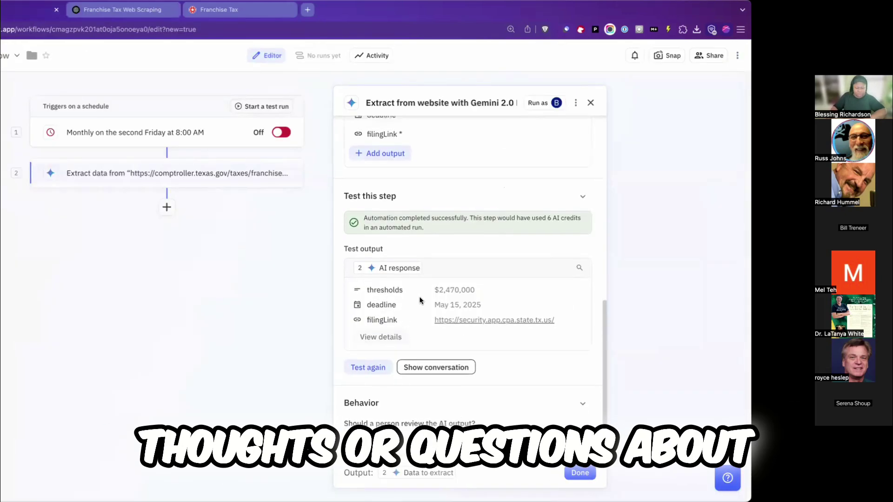
scroll(465, 303, "up", 4)
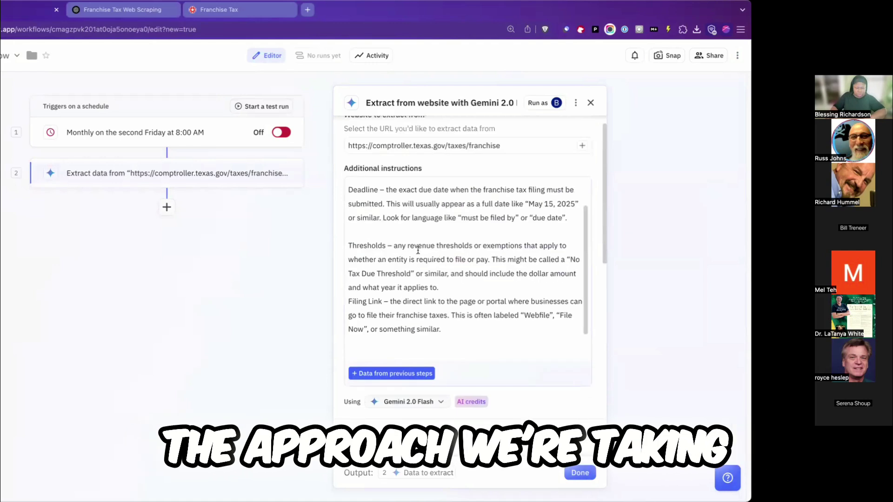